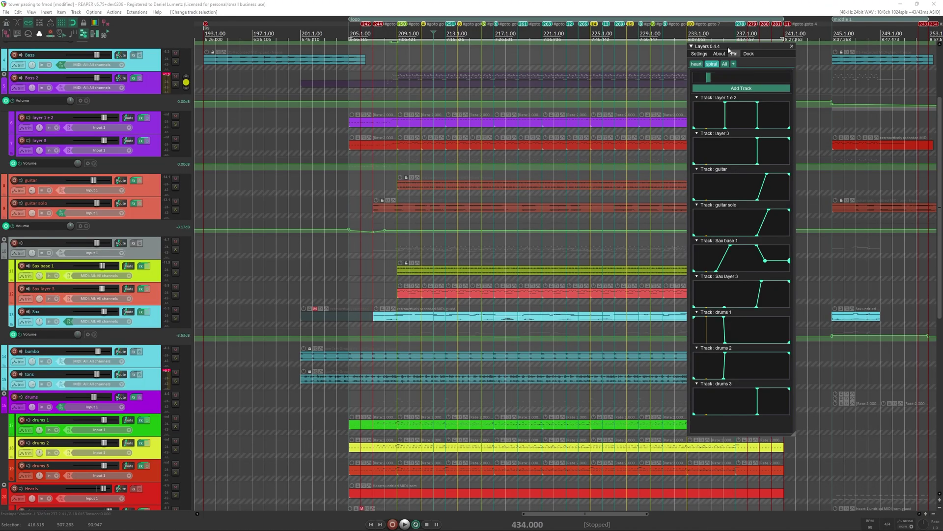
Step: Nudge the Layers panel right, set the spiral mix to about 0.19, and start playback
left_click_drag(730, 49, 806, 74)
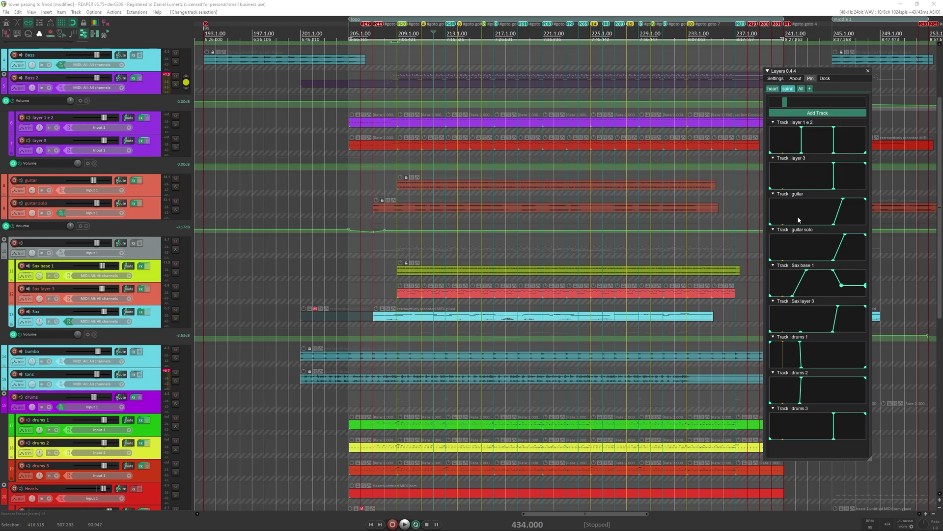
left_click(806, 400)
mouse_move(784, 101)
left_mouse_down()
mouse_move(852, 107)
mouse_move(774, 107)
left_mouse_up()
left_click(786, 102)
mouse_move(787, 105)
left_mouse_down()
mouse_move(839, 104)
mouse_move(788, 103)
left_mouse_up()
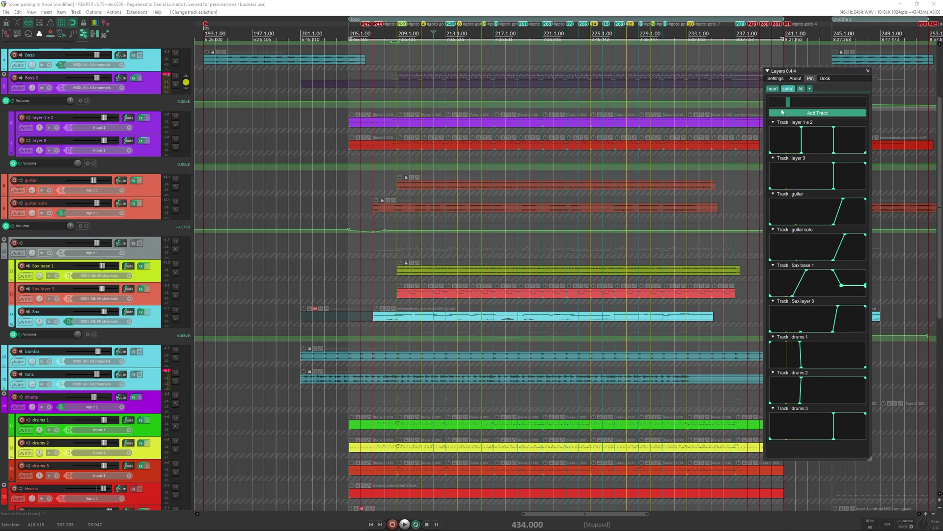
key("space")
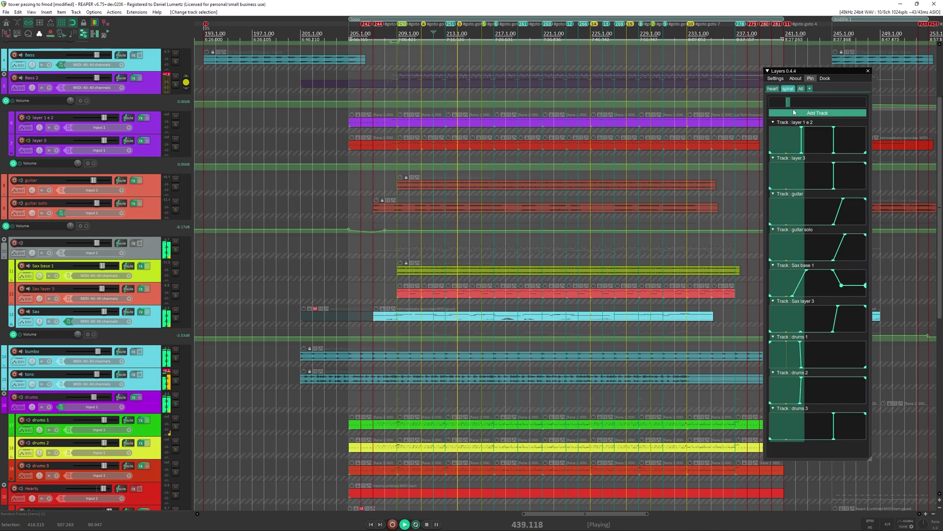
Step: While playing, raise the spiral mix from about 0.39 to 0.67, ease it back slightly, then stop
mouse_move(795, 105)
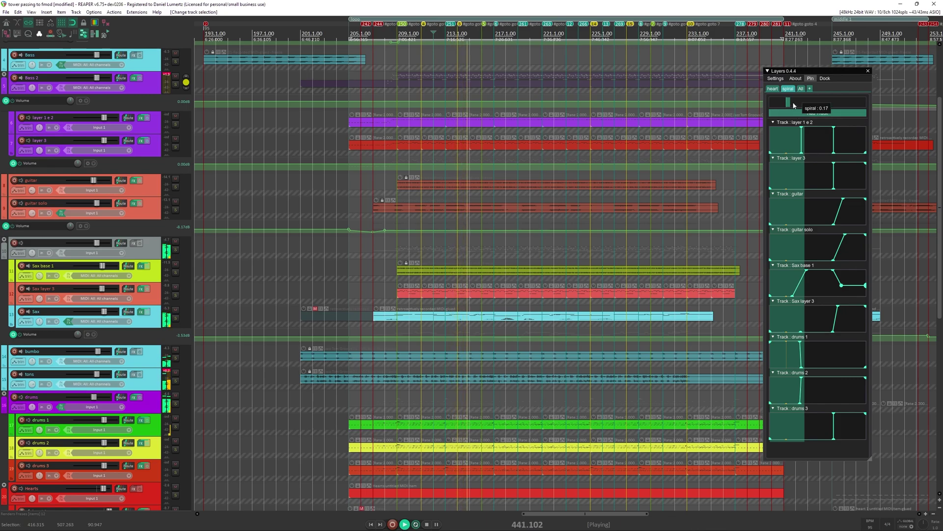
left_click_drag(794, 105, 818, 107)
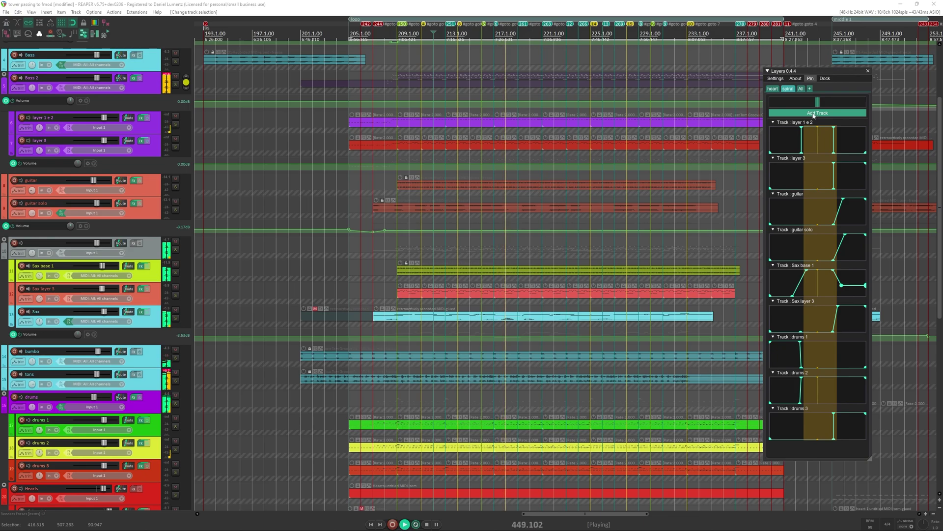
mouse_move(820, 106)
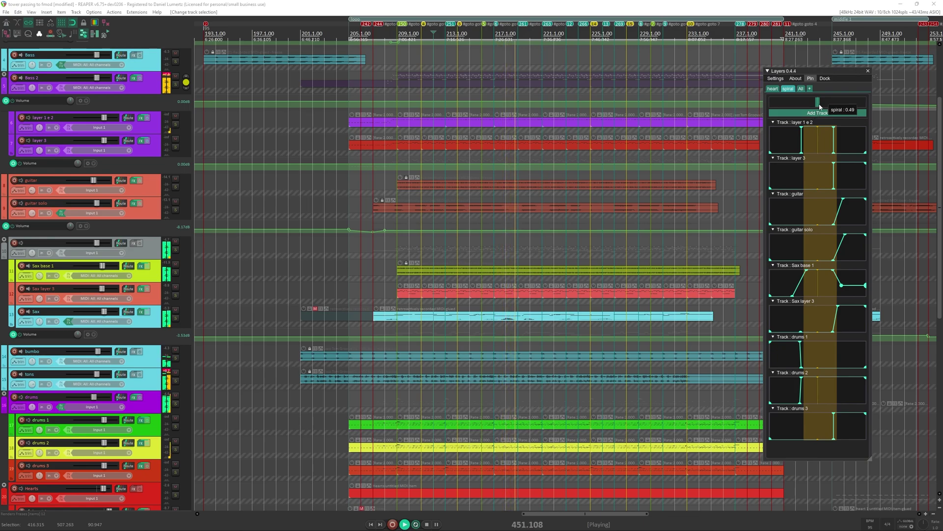
left_click_drag(819, 106, 852, 112)
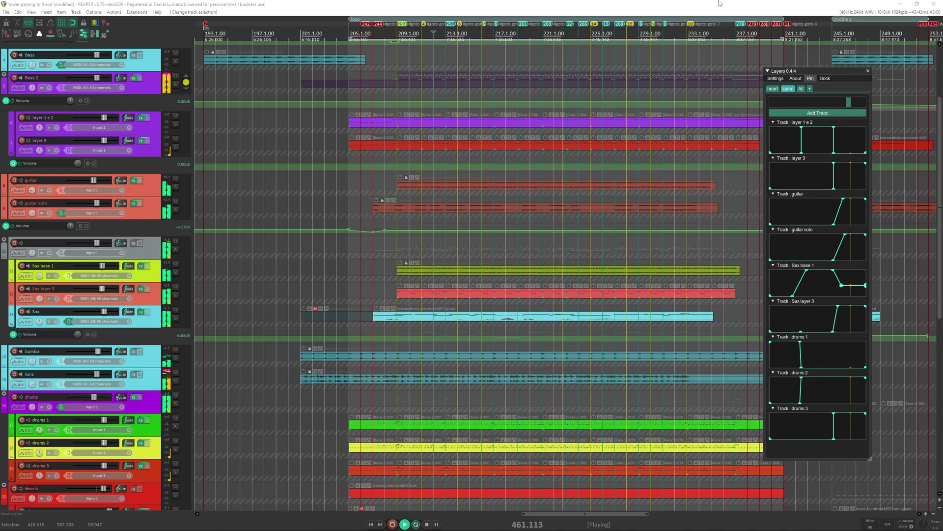
mouse_move(848, 103)
left_mouse_down()
mouse_move(827, 106)
mouse_move(865, 108)
mouse_move(804, 99)
mouse_move(854, 98)
left_mouse_up()
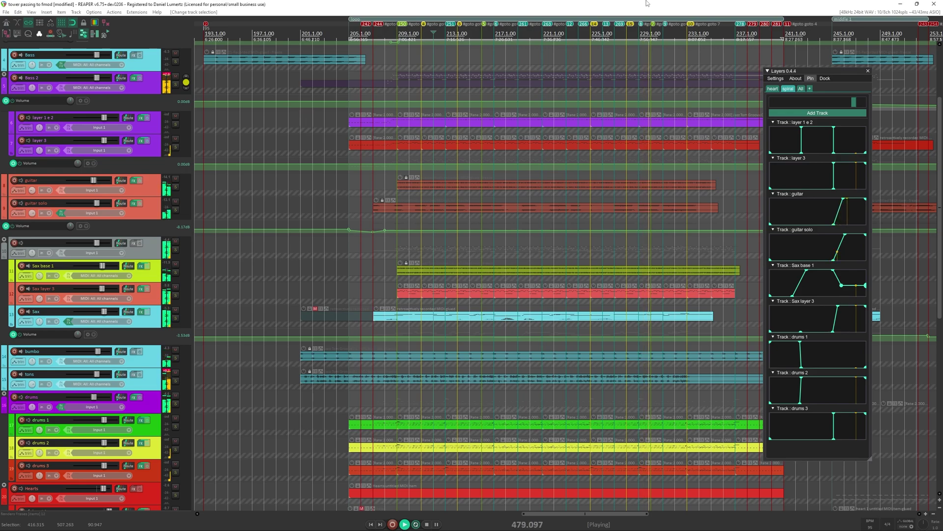
key("space")
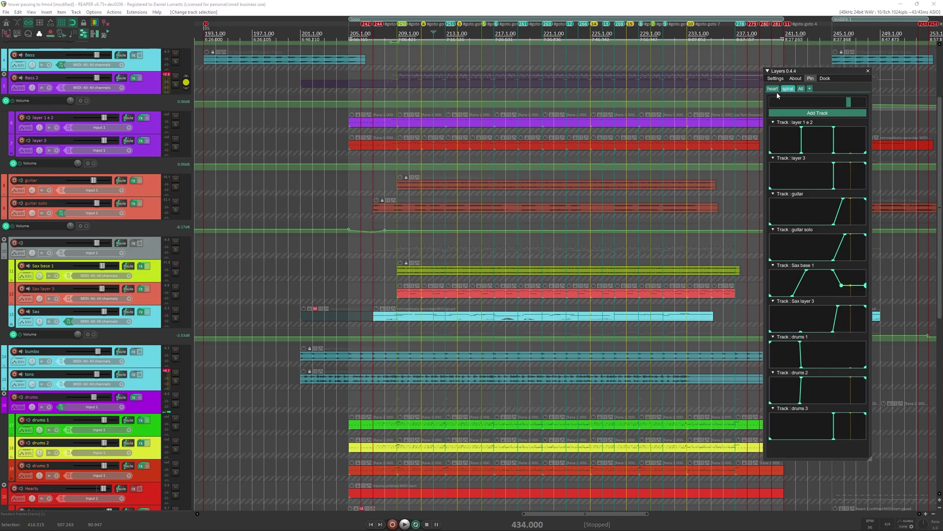
Step: Switch the Layers window to the heart layer set and back to spiral
left_click(773, 88)
left_click(788, 89)
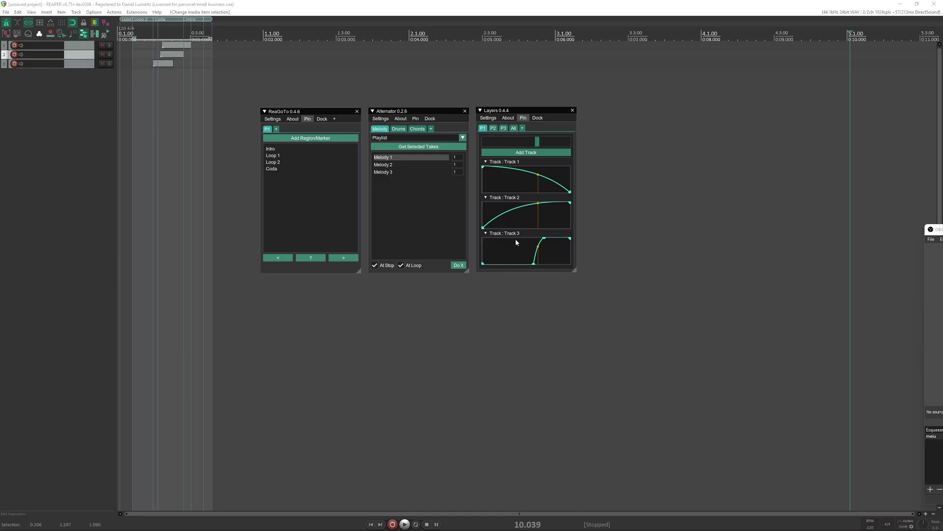
Step: Open the Layers script's donation page from its About options, then close the covering window
left_click(514, 119)
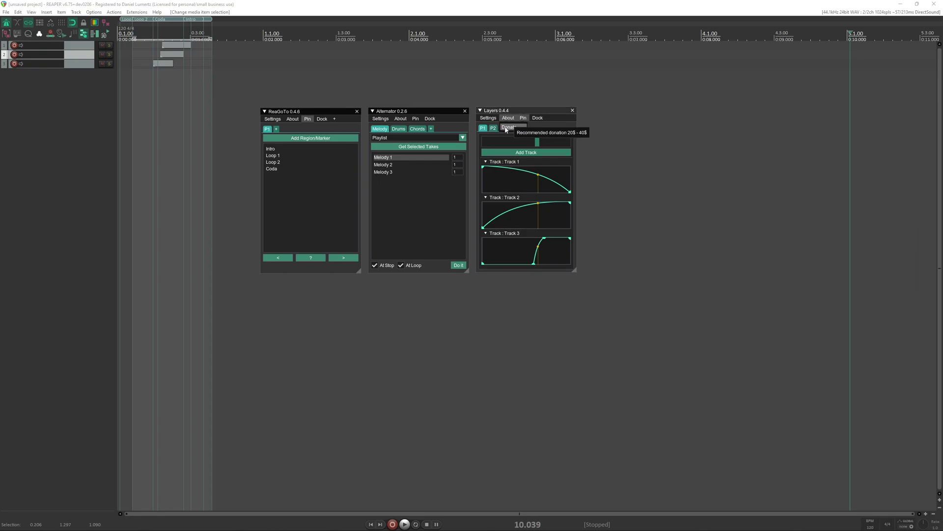
left_click(505, 128)
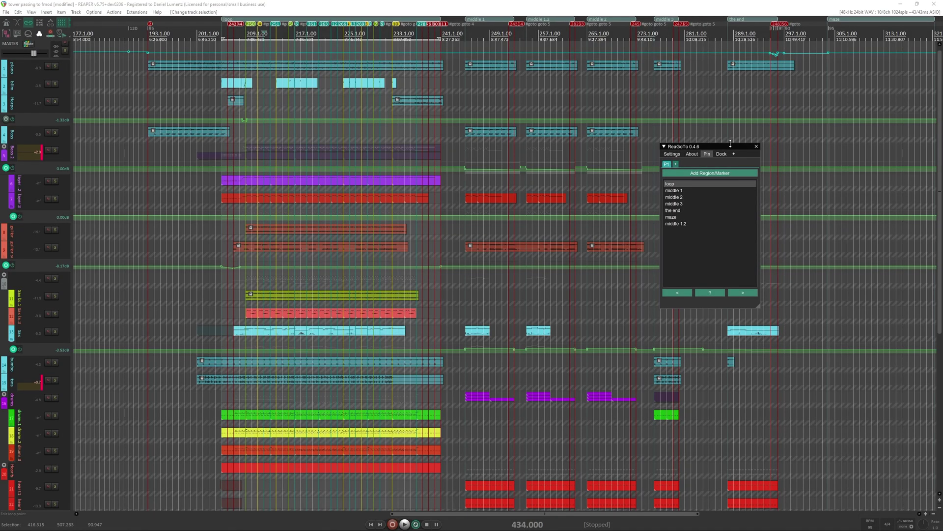
left_click(756, 146)
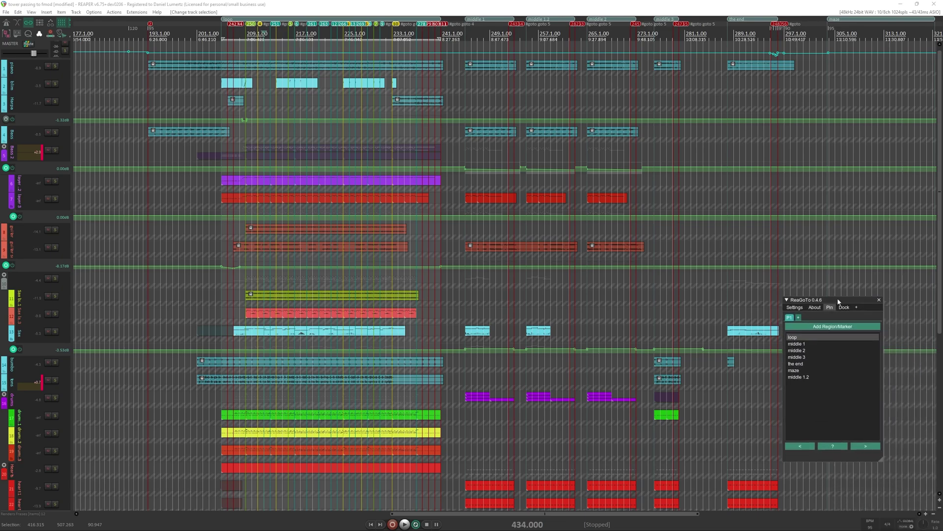
Step: Move the ReaGoTo window up and left and zoom the arrangement around the region markers
left_click_drag(845, 304, 719, 258)
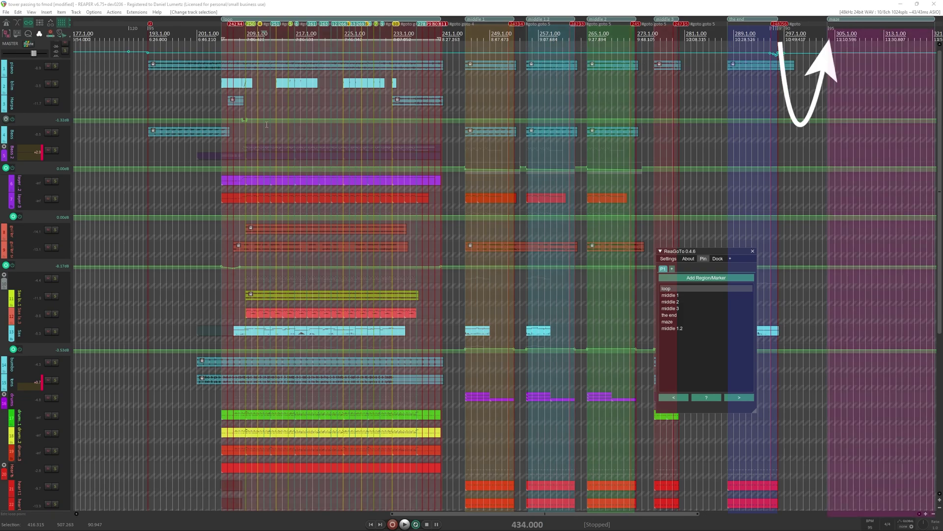
scroll(280, 121, "up", 3)
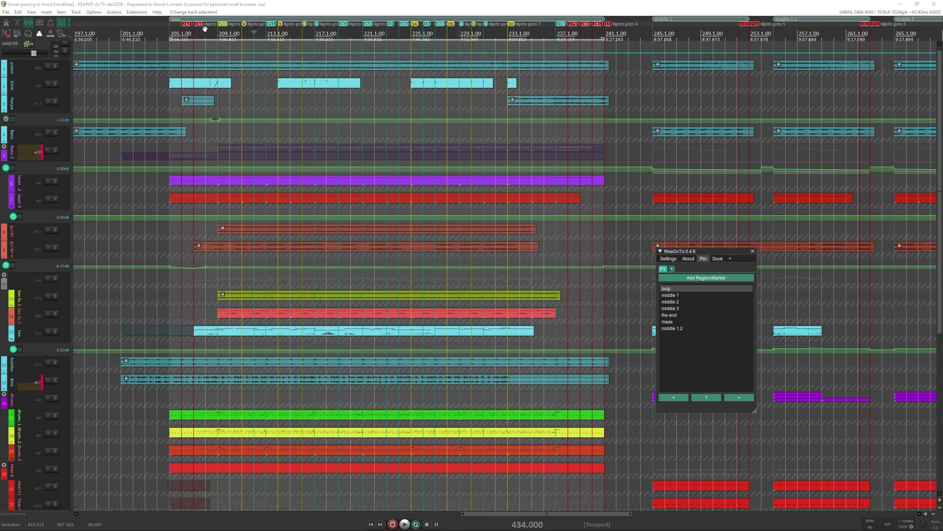
scroll(192, 34, "up", 3)
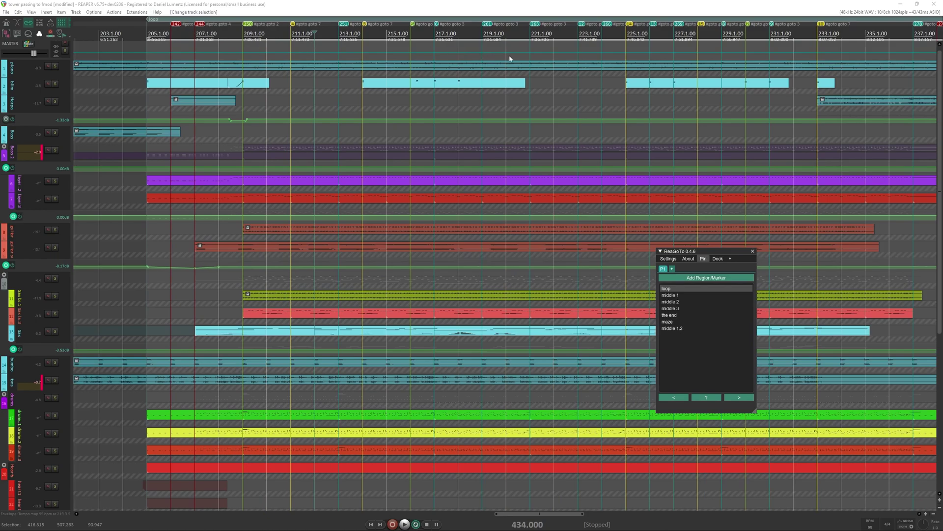
scroll(680, 87, "down", 5)
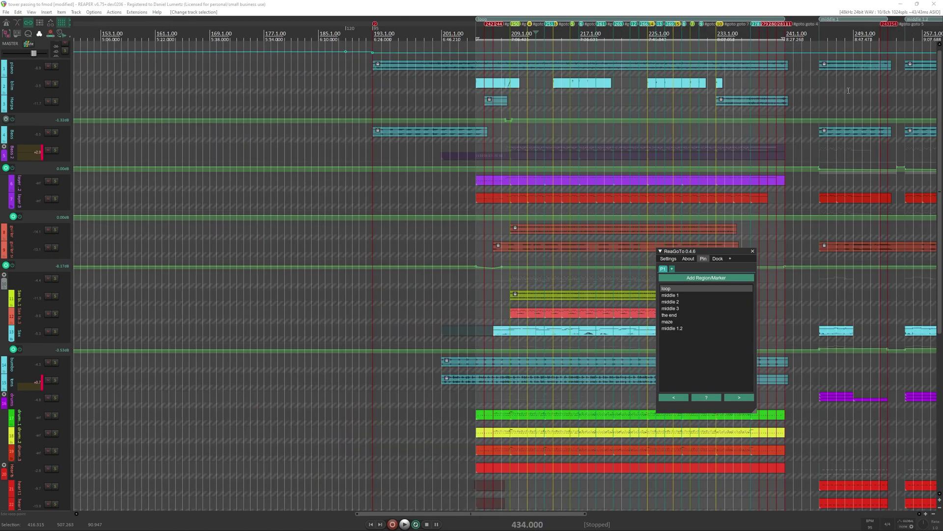
scroll(679, 100, "right", 3)
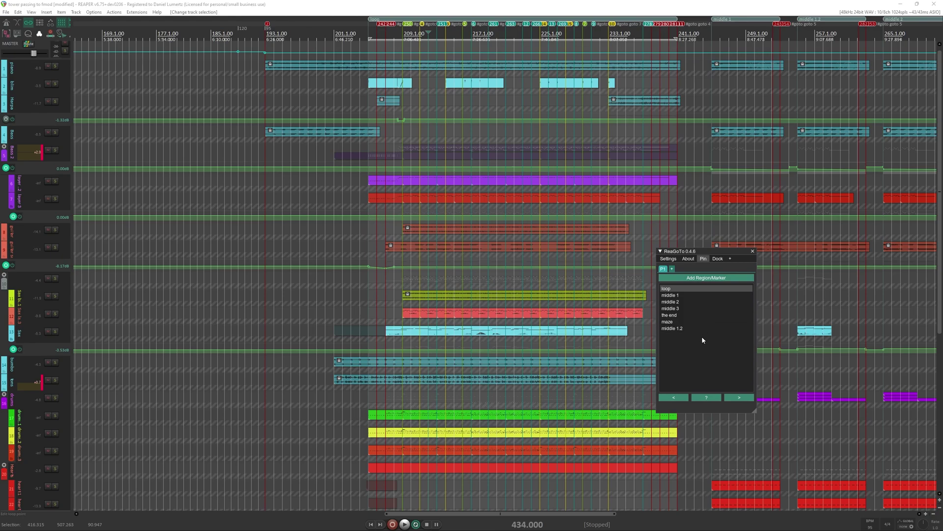
Step: Use ReaGoTo to jump to the middle 2 and middle 3 regions, then back to loop
left_click(737, 398)
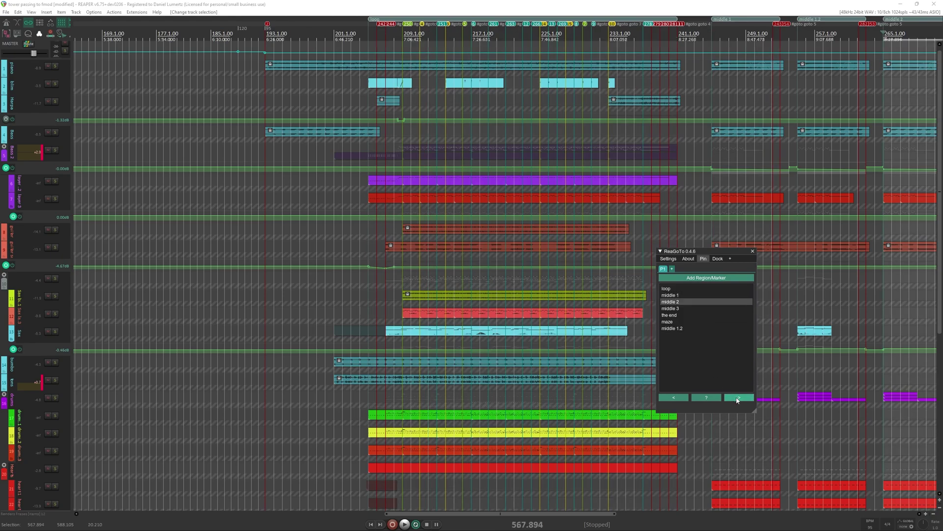
scroll(742, 151, "down", 4)
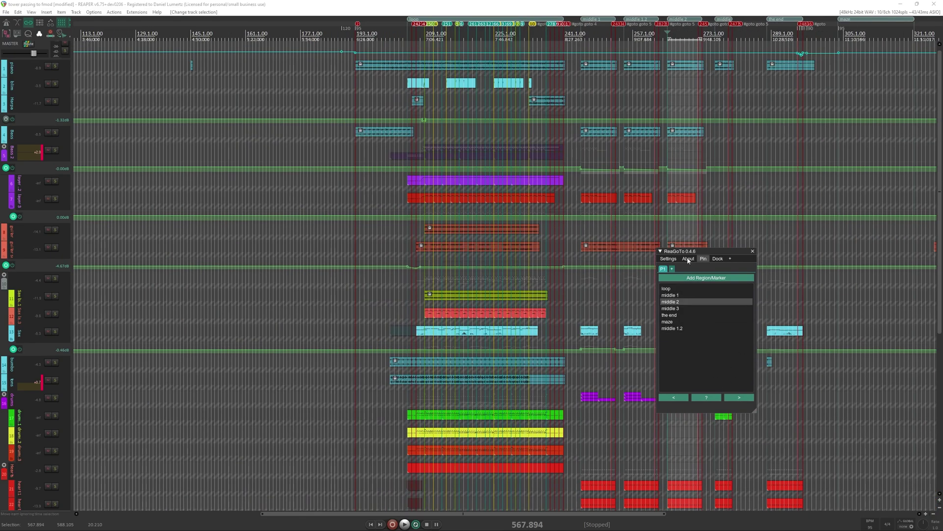
left_click(684, 318)
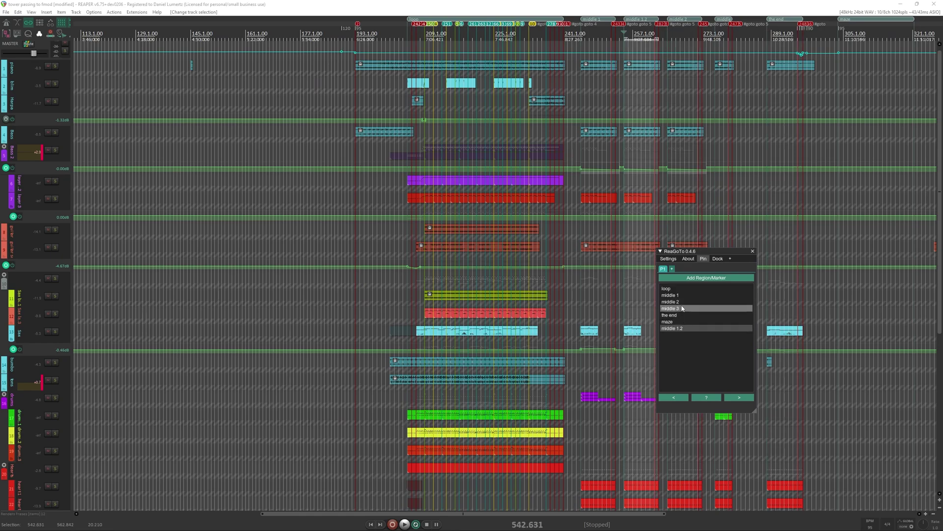
left_click(680, 291)
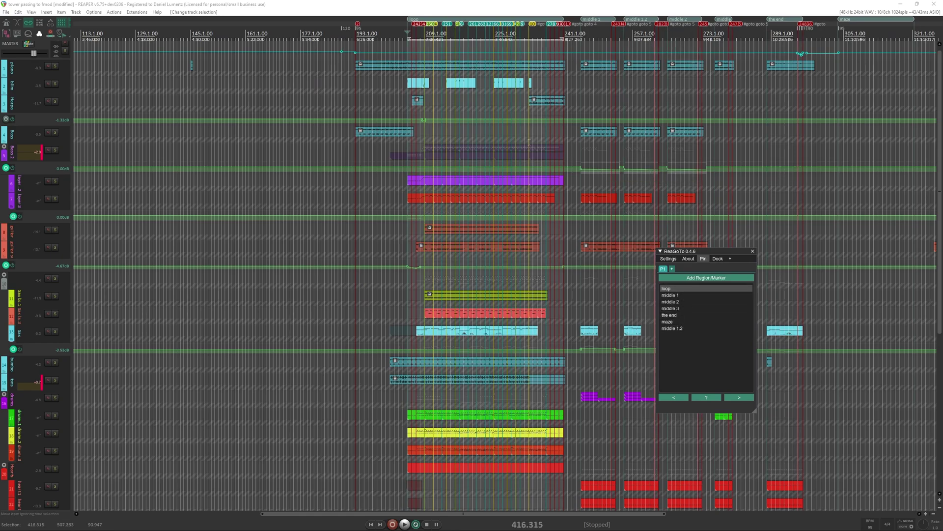
scroll(494, 131, "up", 2)
scroll(491, 132, "up", 2)
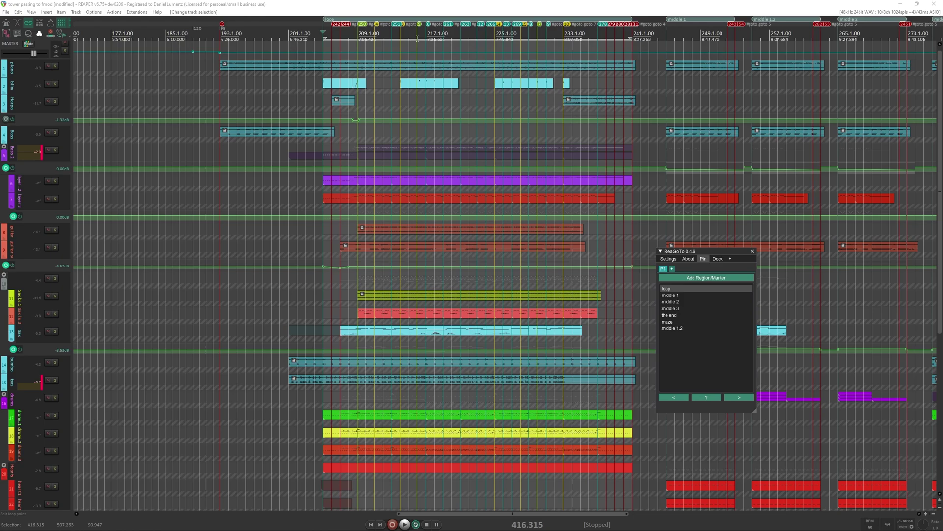
Step: Play the song, queue ReaGoTo's jump into the next region (maze), then stop playback
key("space")
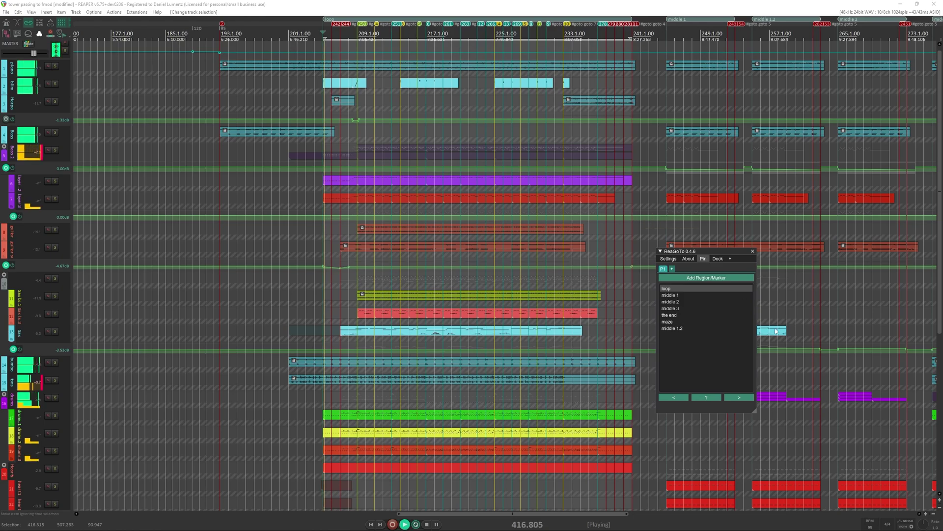
left_click(739, 398)
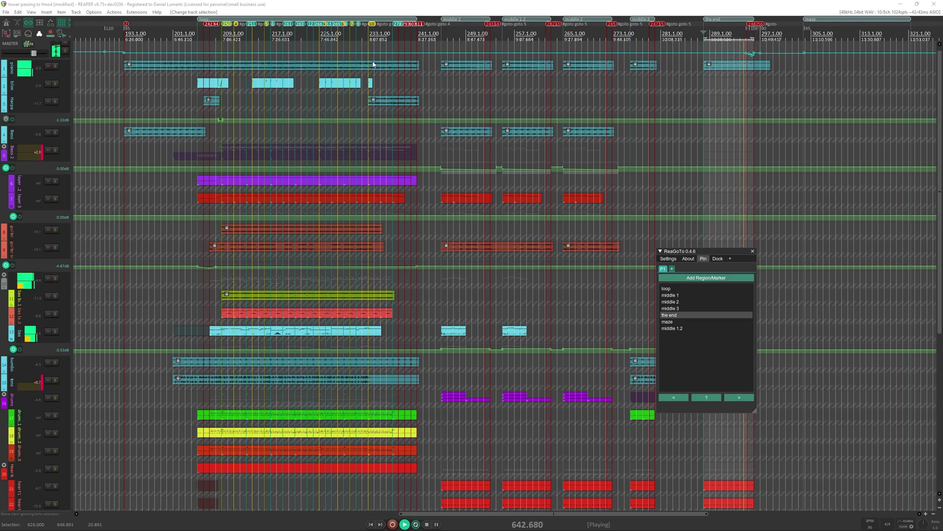
scroll(134, 219, "down", 2)
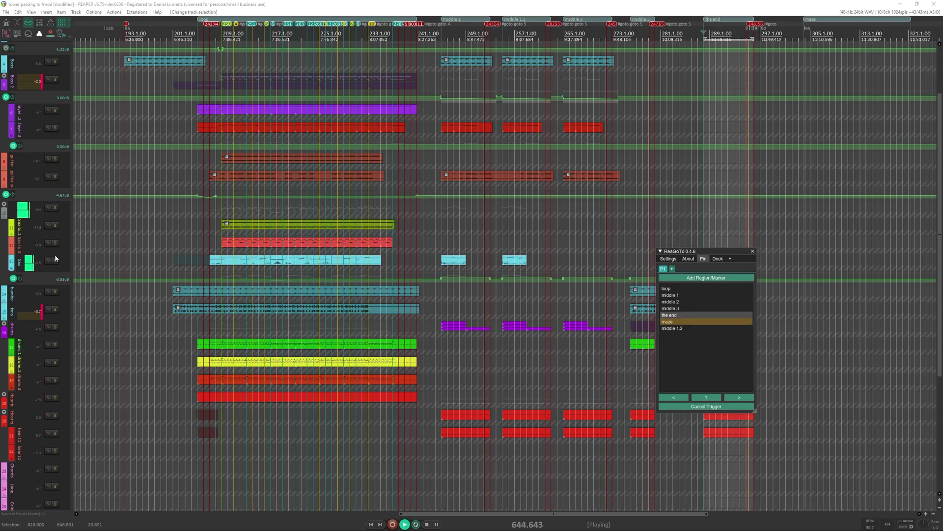
scroll(51, 256, "down", 3)
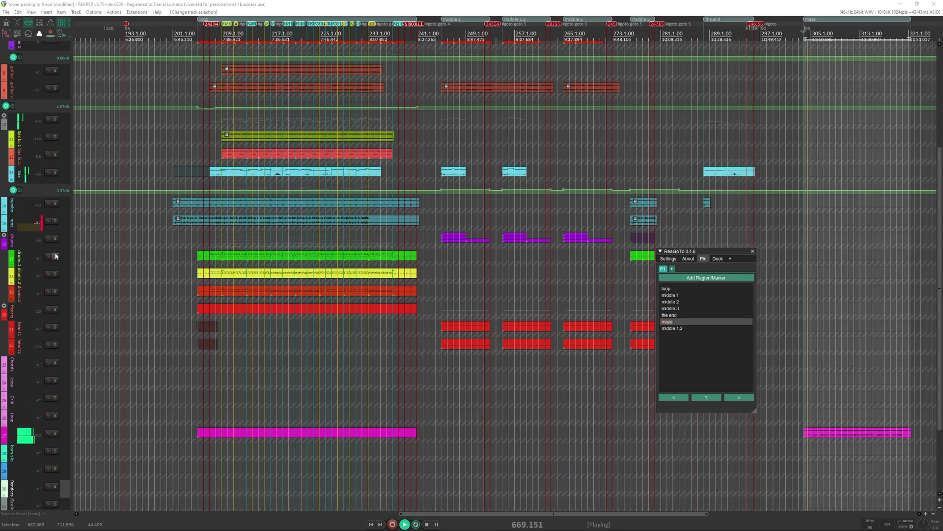
scroll(31, 293, "up", 5)
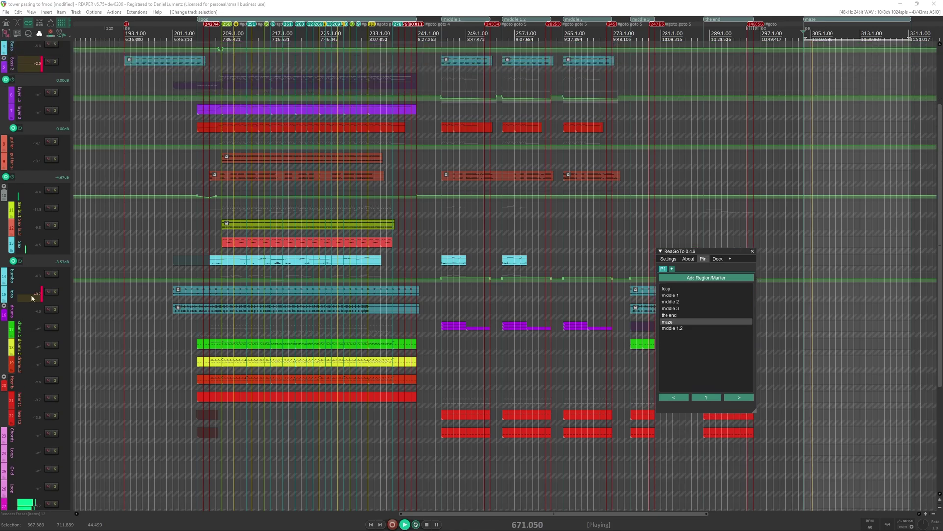
scroll(43, 294, "up", 1)
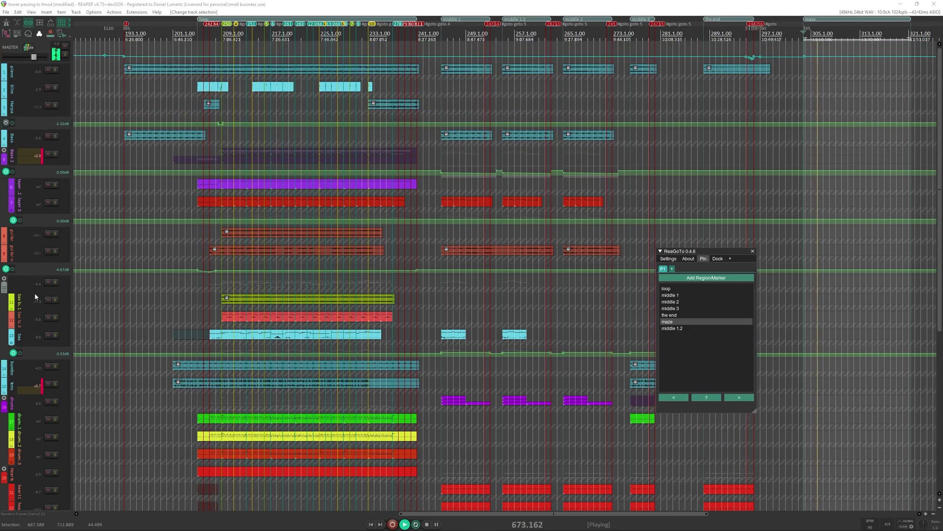
key("space")
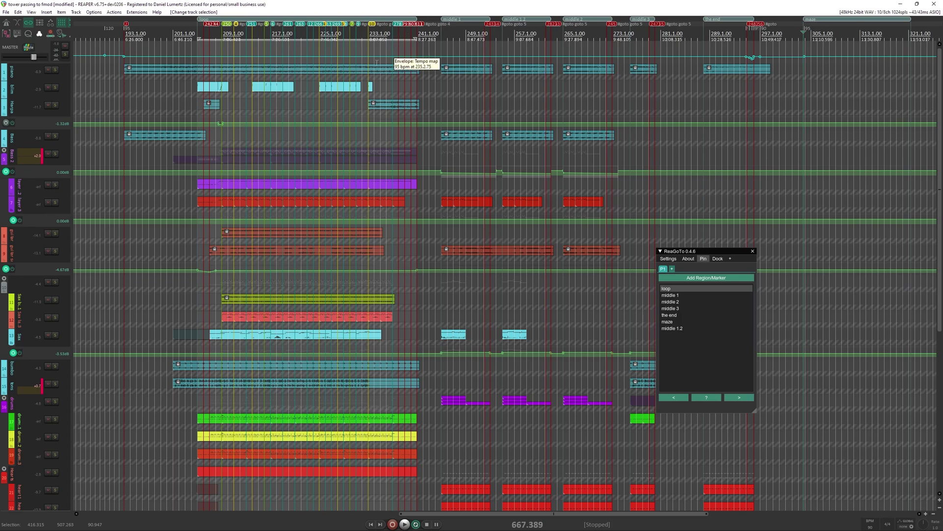
Step: Scroll the garden music project view up and back down with Alternator open
scroll(269, 163, "up", 4)
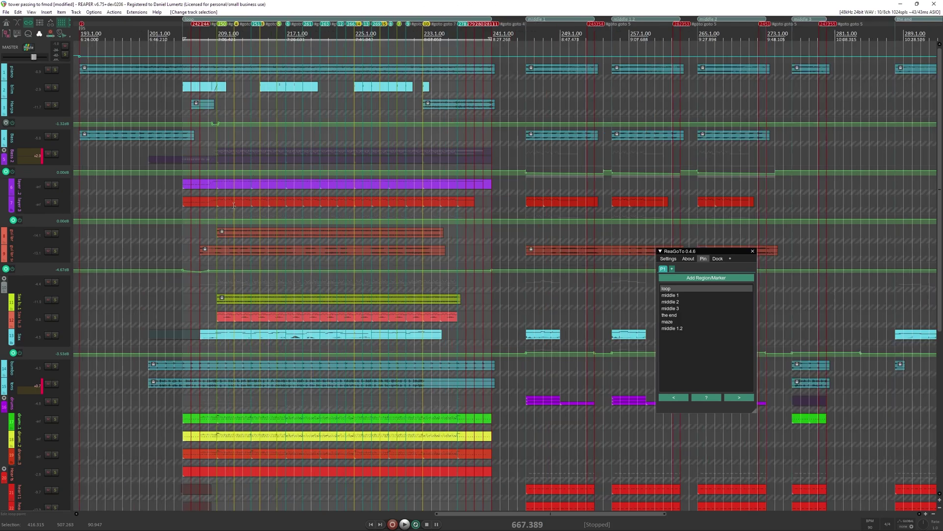
scroll(304, 74, "down", 4)
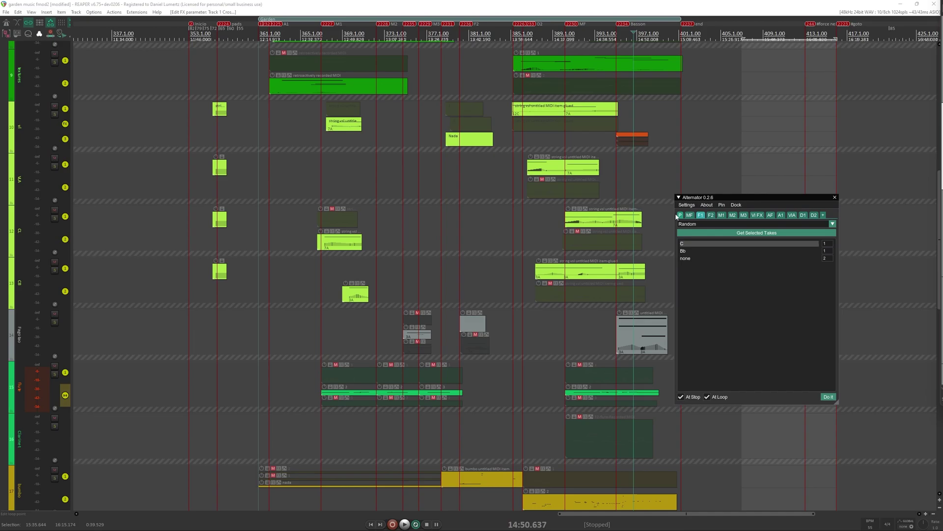
Step: Fit all tracks vertically, then run Alternator's Random 'Do it' to switch the active takes
scroll(540, 159, "down", 2)
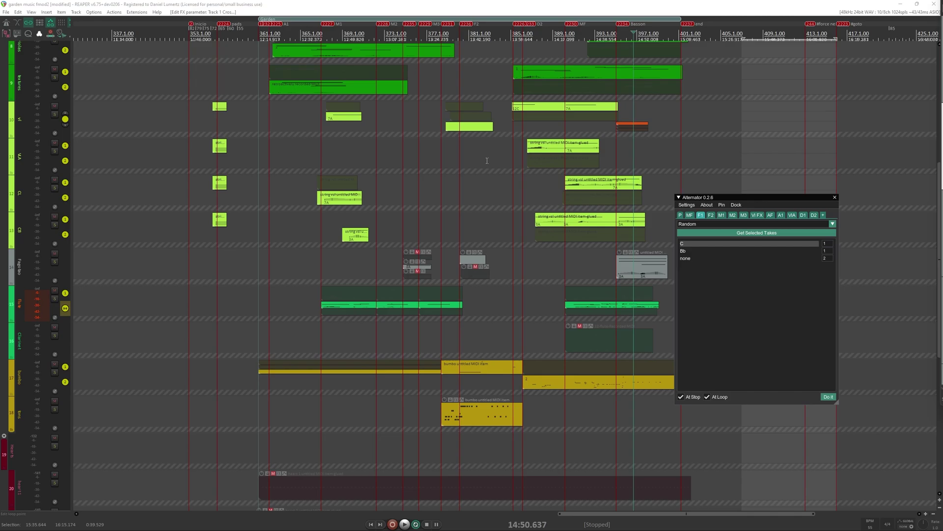
scroll(474, 171, "up", 5)
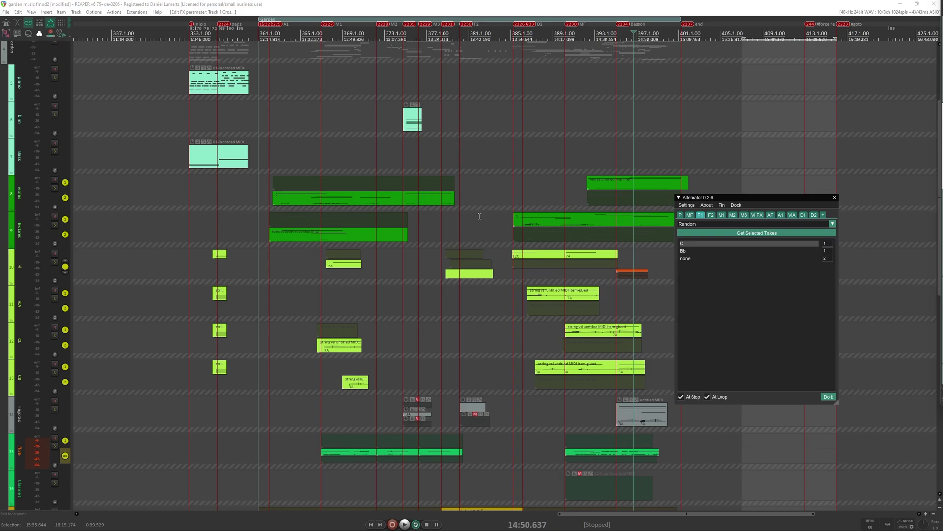
key("Page_Down")
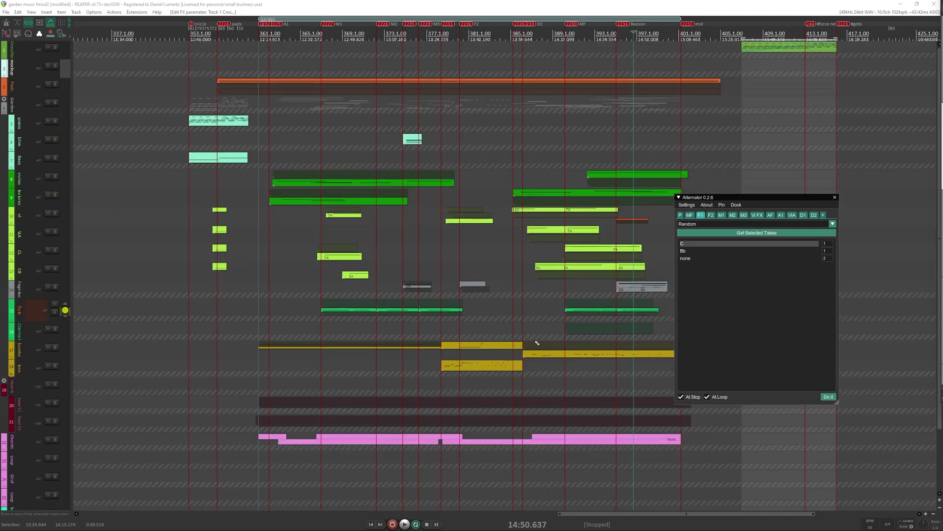
left_click(828, 397)
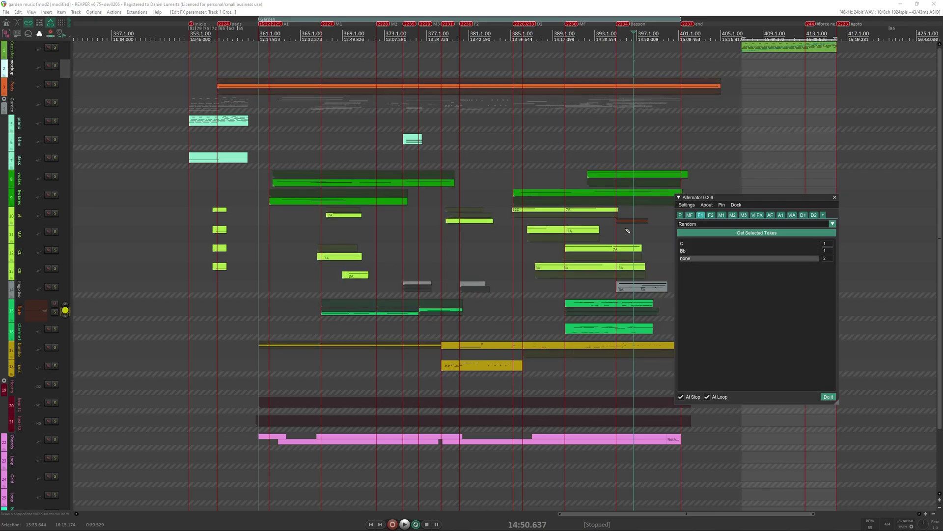
scroll(627, 231, "up", 2)
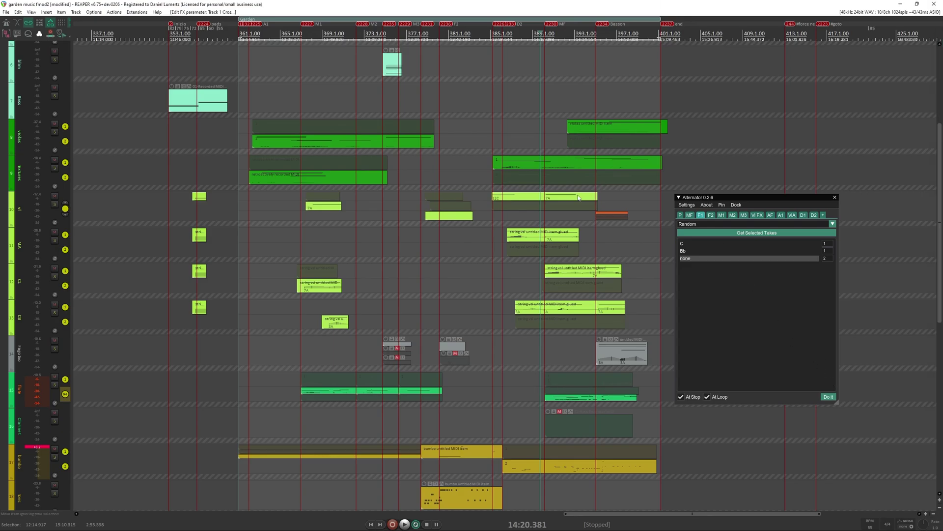
Step: Play, pick the C then Bb takes in Alternator, stop to swap takes, and replay
key("space")
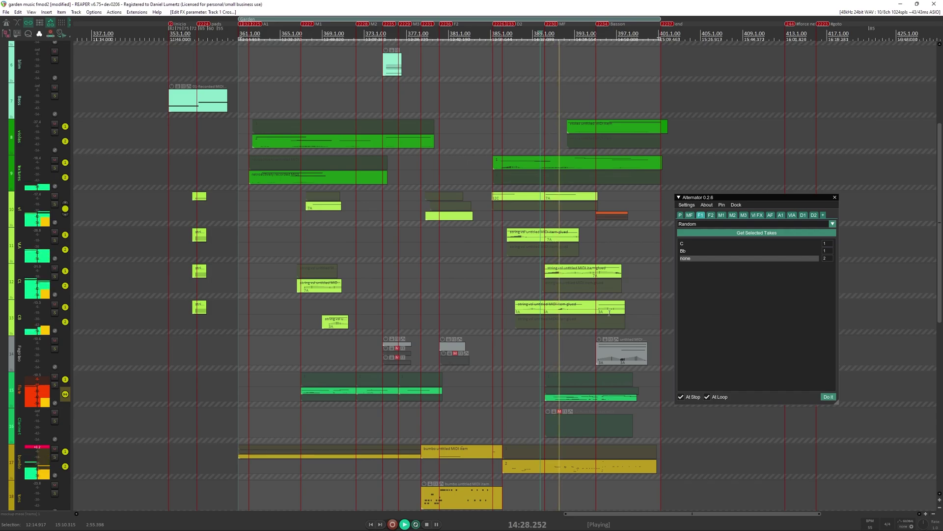
left_click(774, 243)
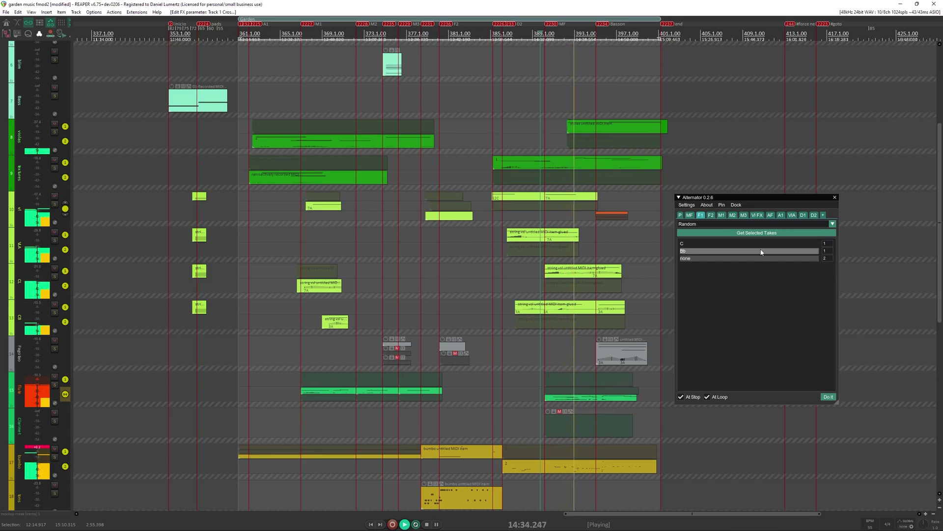
left_click(761, 251)
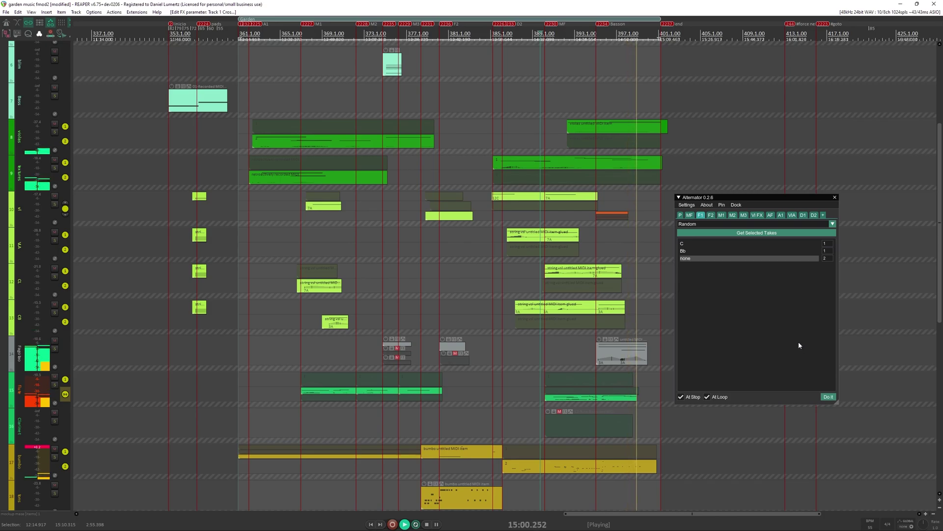
key("space")
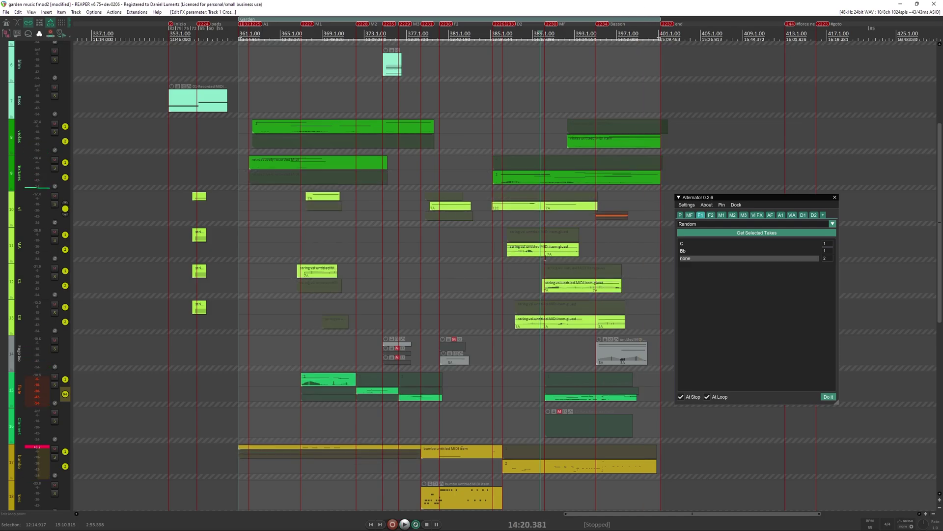
key("space")
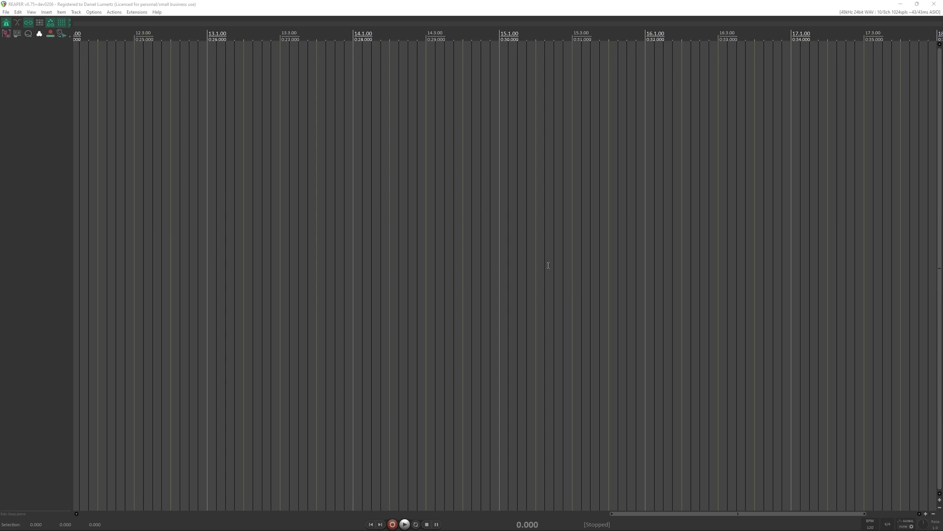
Step: Set the edit position in the empty project's timeline
left_click(536, 35)
Step: Open ReaPack's Browse packages from the Extensions menu
left_click(141, 14)
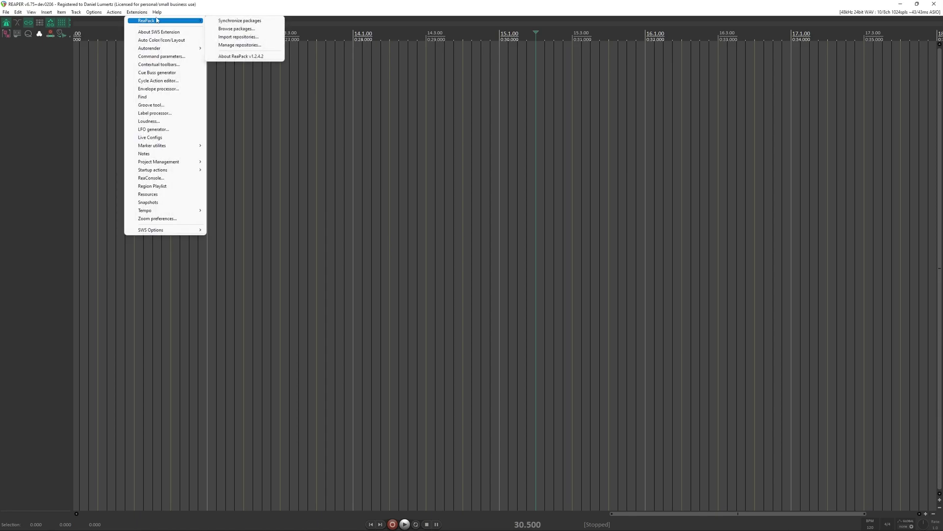
left_click(138, 12)
mouse_move(147, 21)
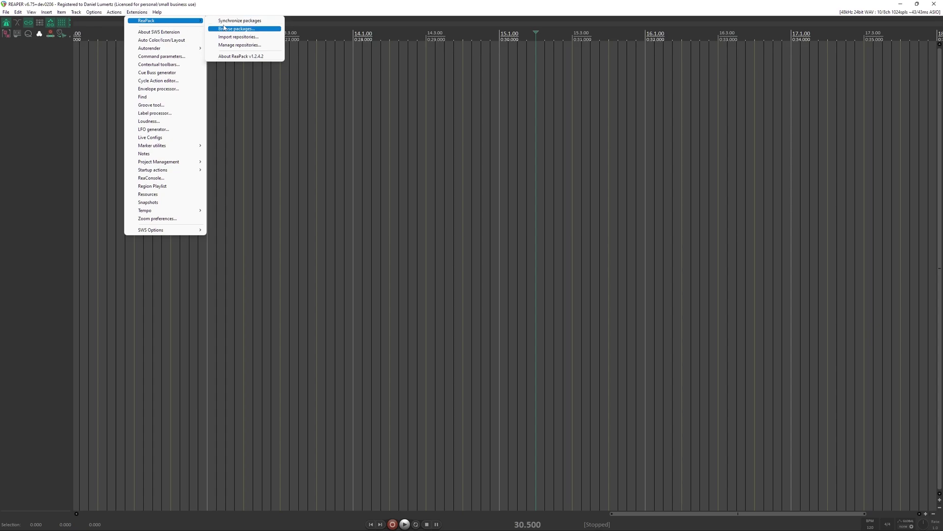
left_click(240, 29)
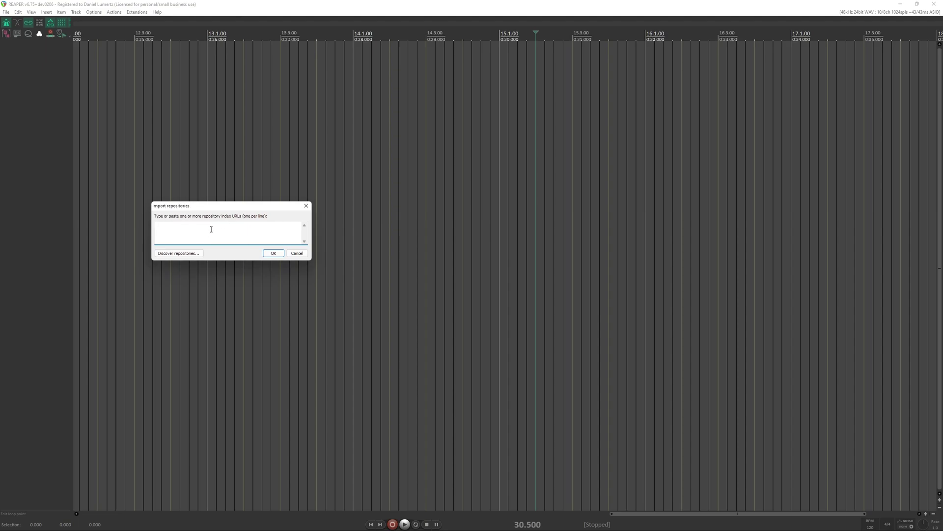
Step: Cancel the repository import prompt and bring the ReaPack submenu back up
left_click(298, 252)
left_click(136, 12)
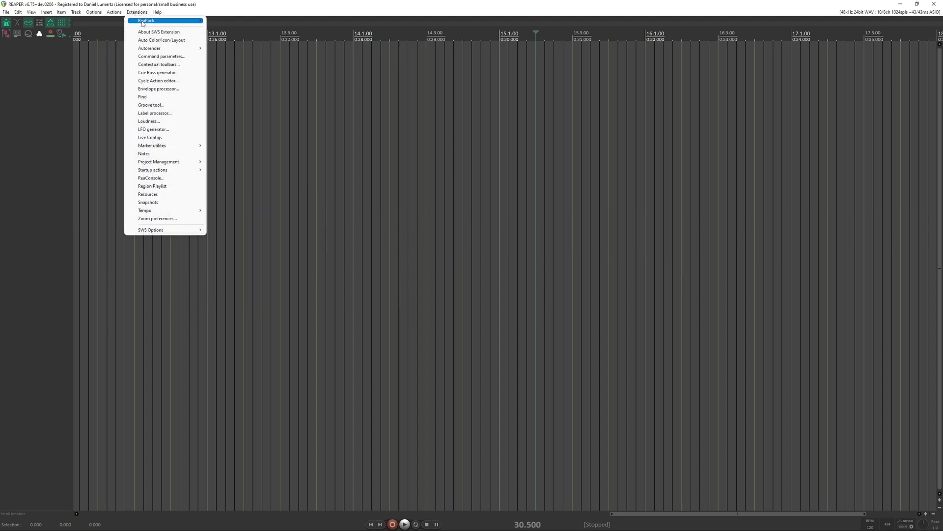
mouse_move(143, 23)
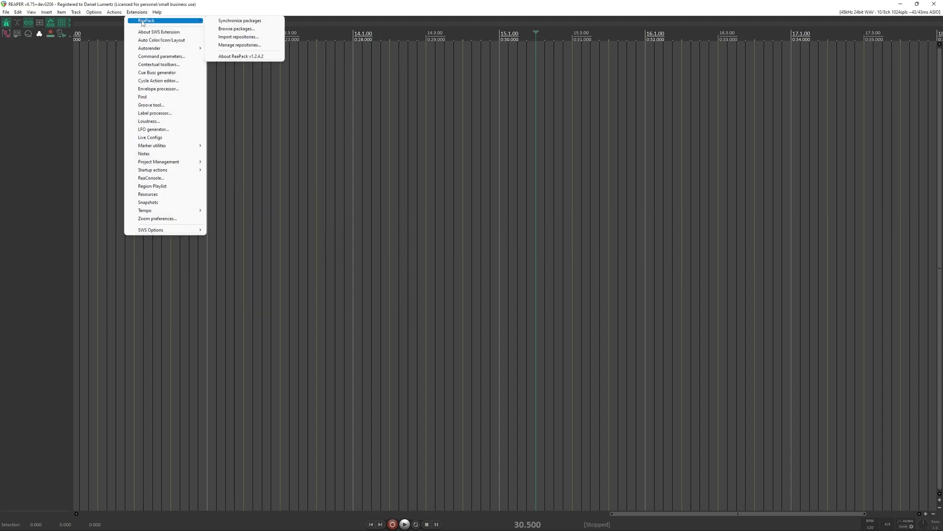
Step: Synchronize ReaPack packages, then look up ReaGoto and 'layers' in the package browser
left_click(240, 21)
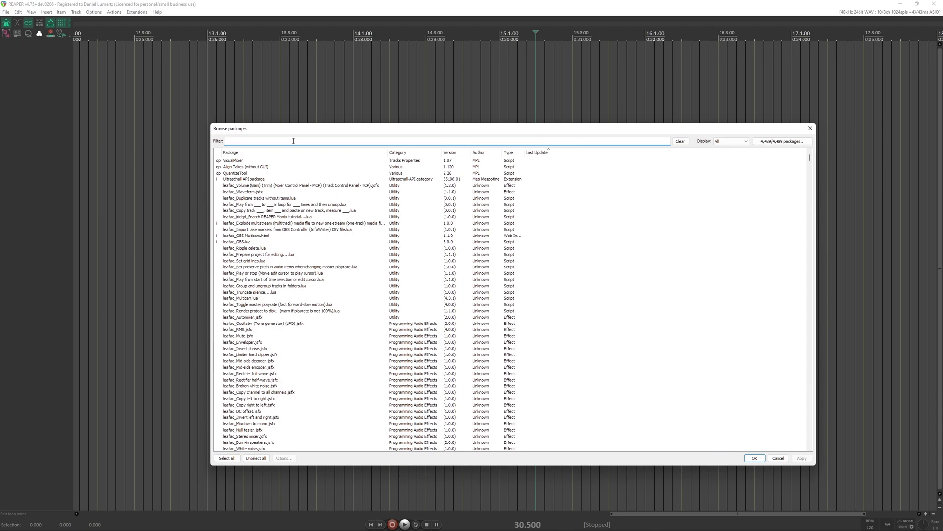
type("eagoto")
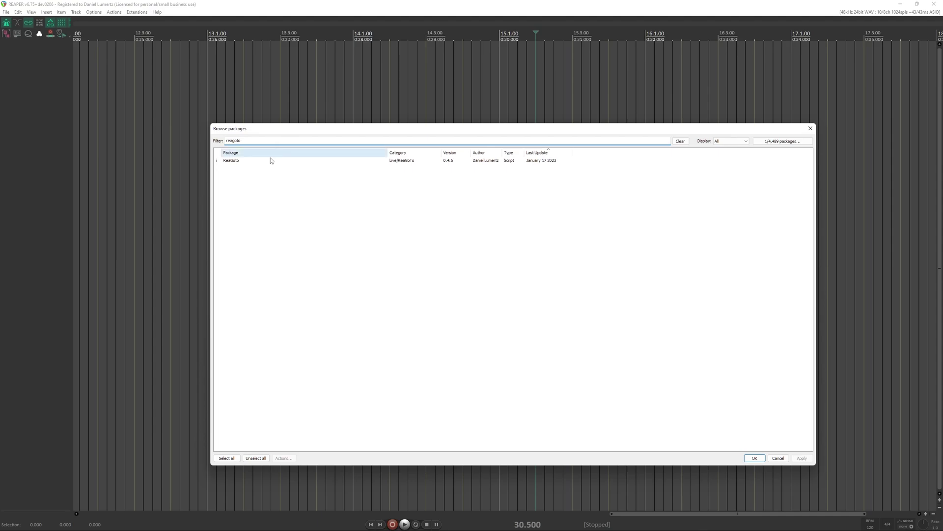
left_click(268, 161)
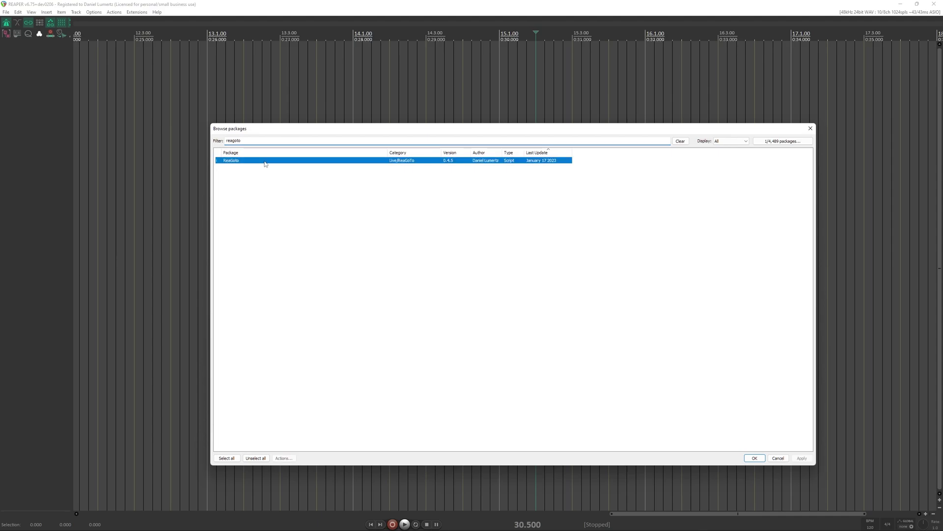
left_click(283, 458)
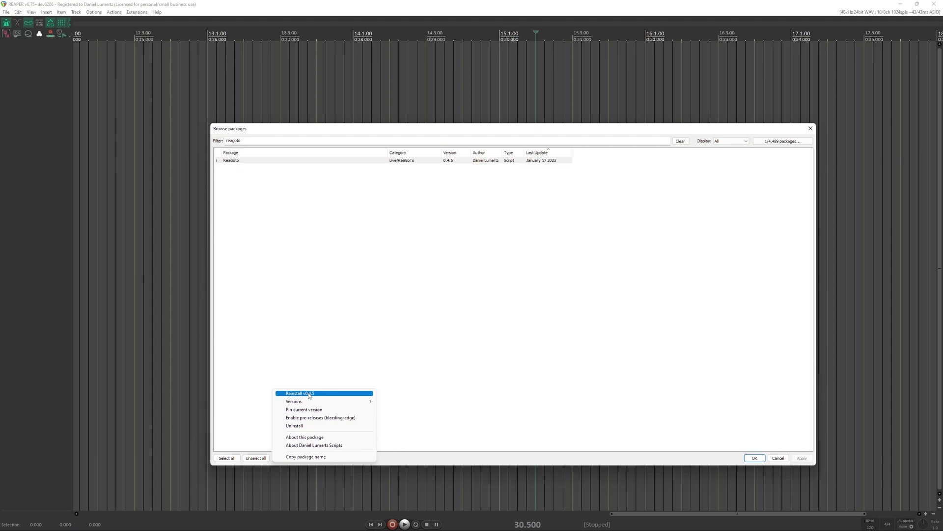
left_click(309, 393)
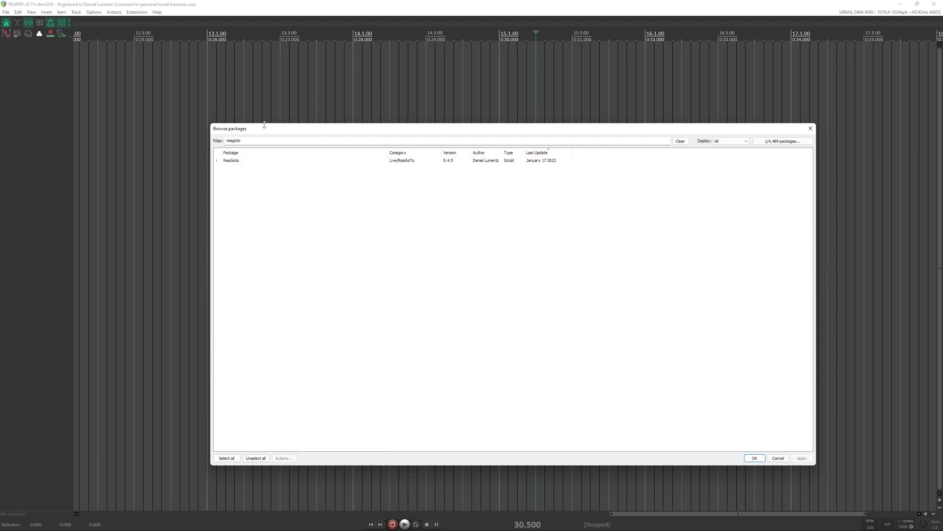
double_click(273, 140)
type("layers")
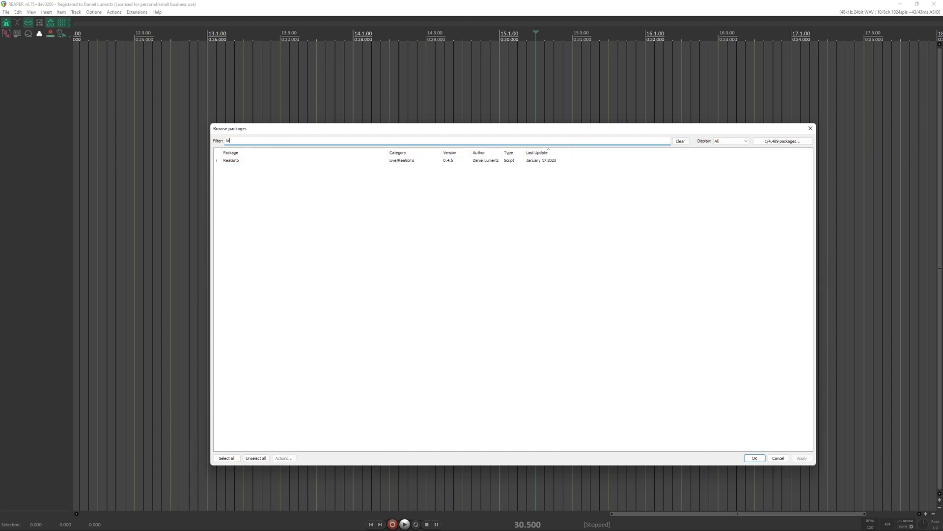
Step: Filter for 'alternator', install the Alternator package, apply, and close the report
double_click(227, 140)
type("alternator")
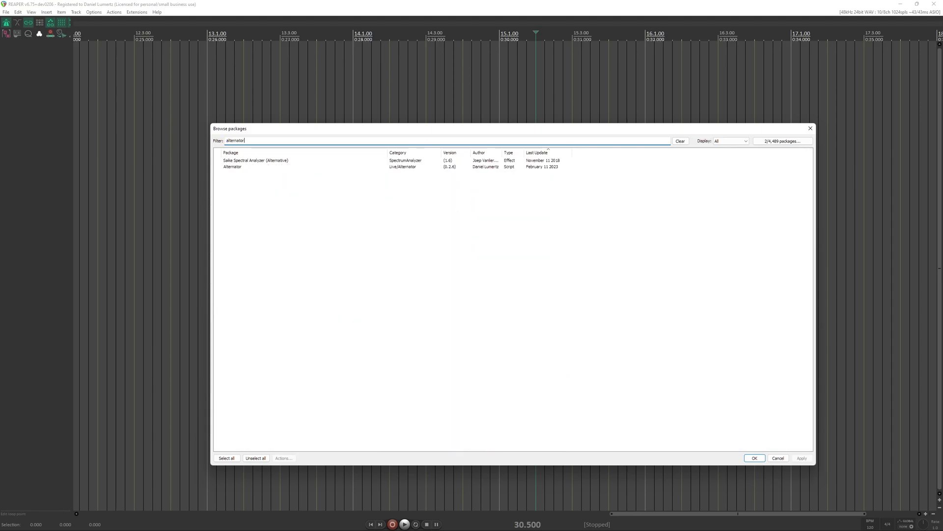
left_click(275, 160)
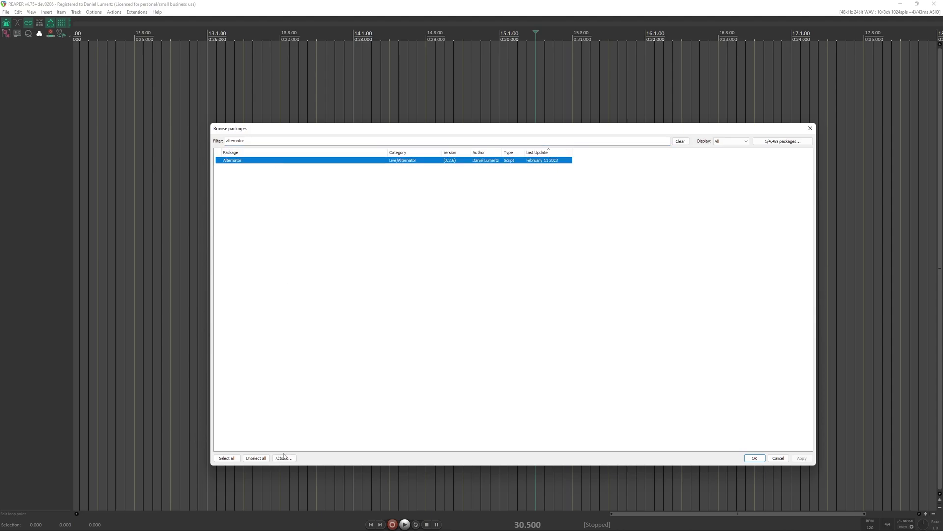
left_click(284, 458)
left_click(299, 394)
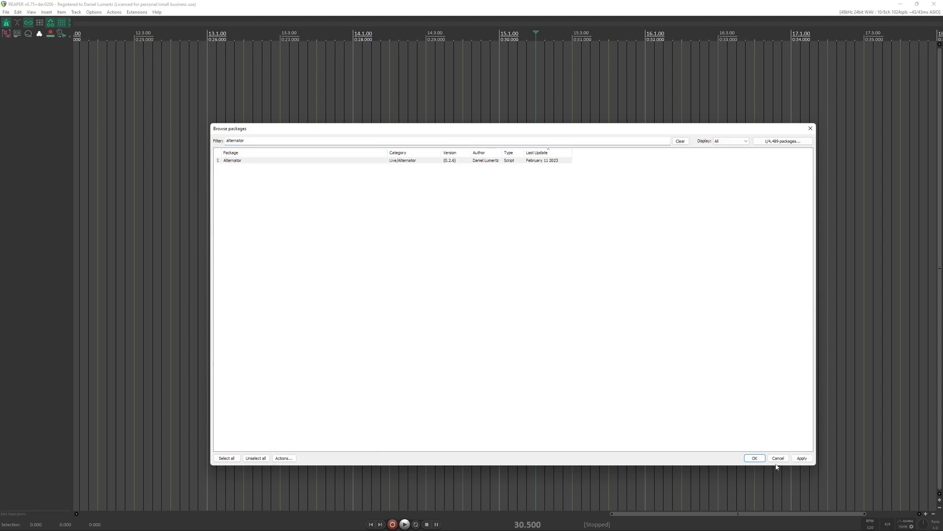
left_click(801, 458)
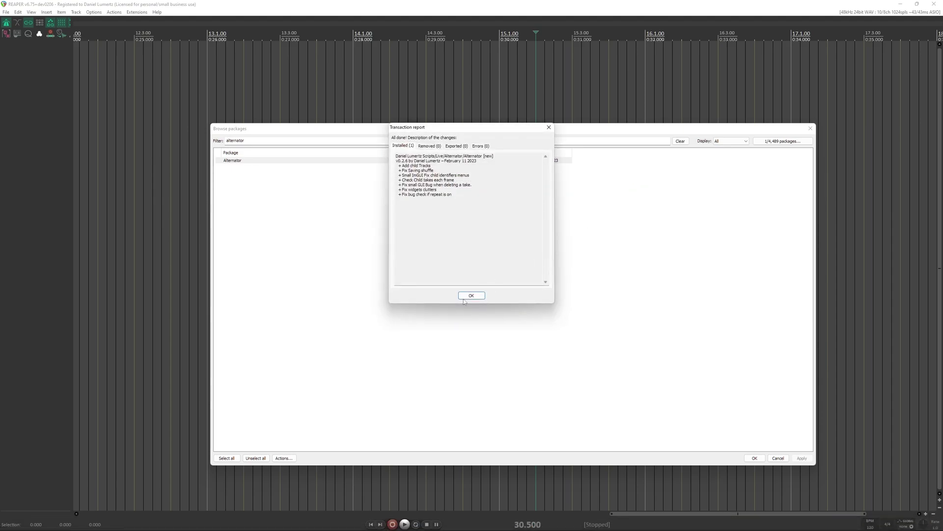
key("Return")
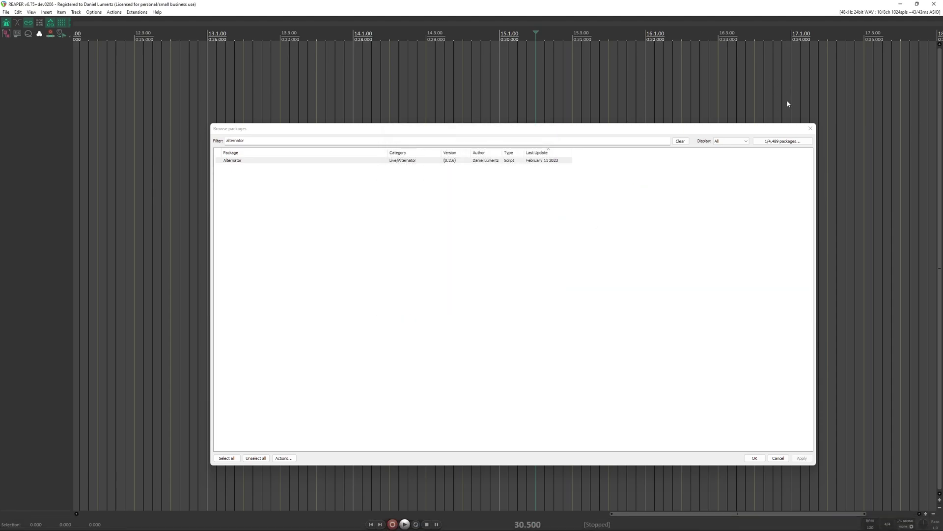
Step: Close the package browser and open the action list on the Main section
left_click(788, 104)
key("shift+slash")
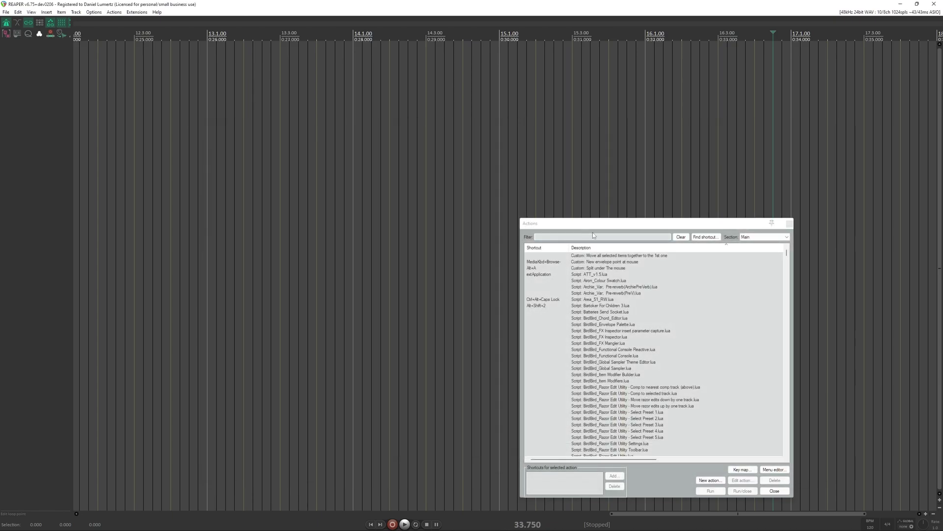
left_click(764, 237)
left_click(766, 241)
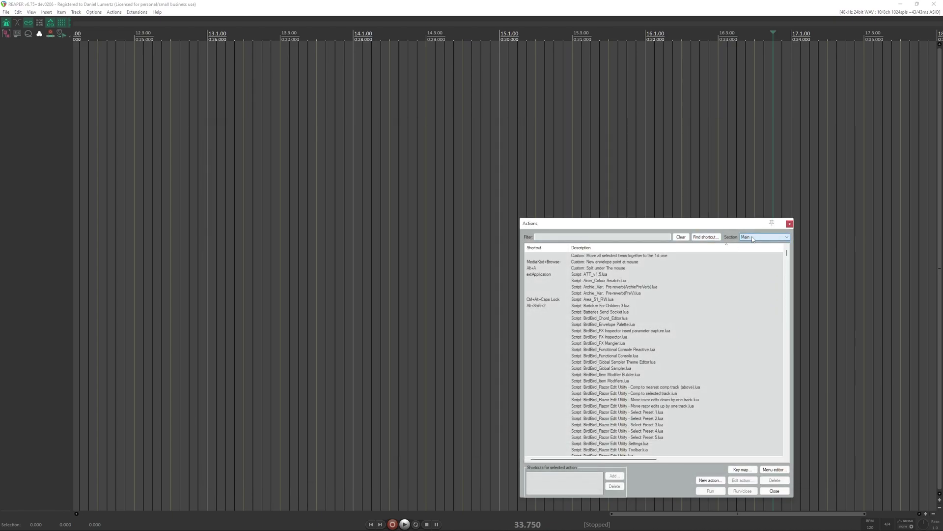
Step: Filter actions for 'alternato', 'reagot' and 'layers', then run the Layers script
left_click(583, 237)
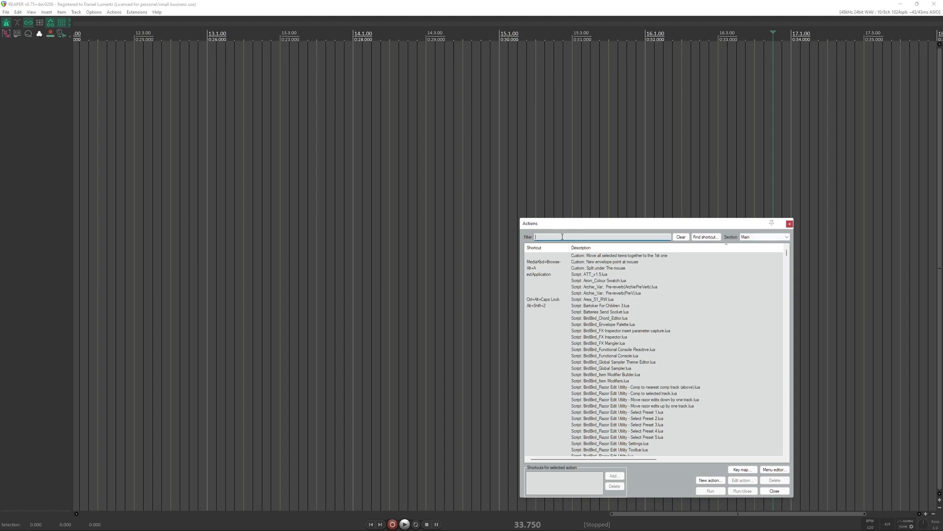
type("alternato")
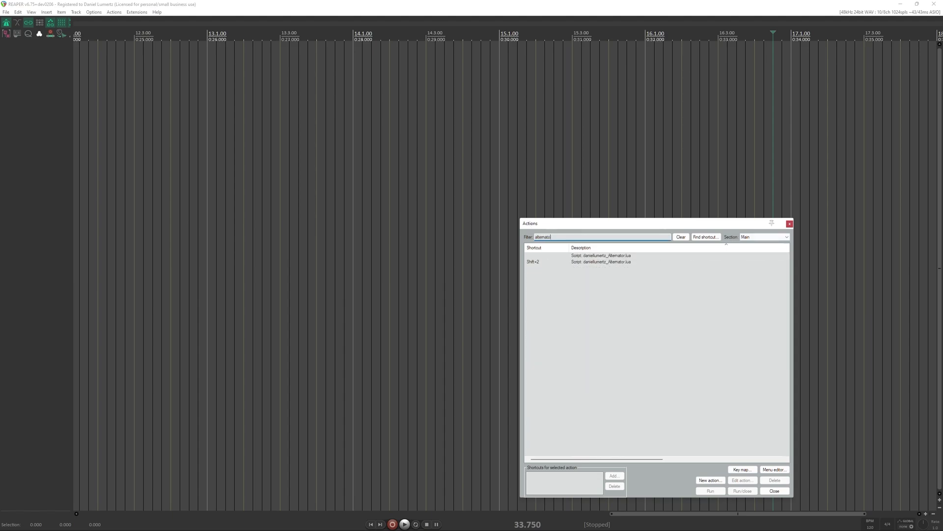
key("ctrl+a")
type("reagot")
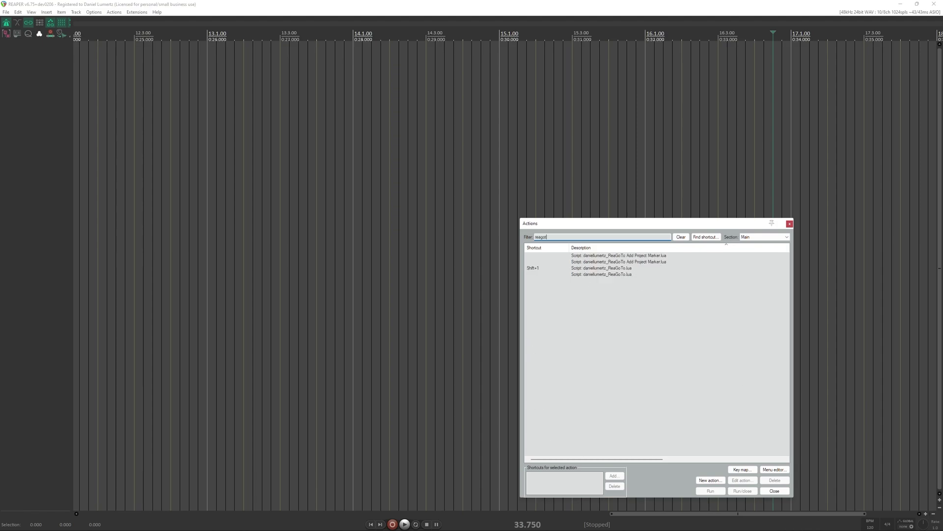
key("ctrl+a")
type("layers")
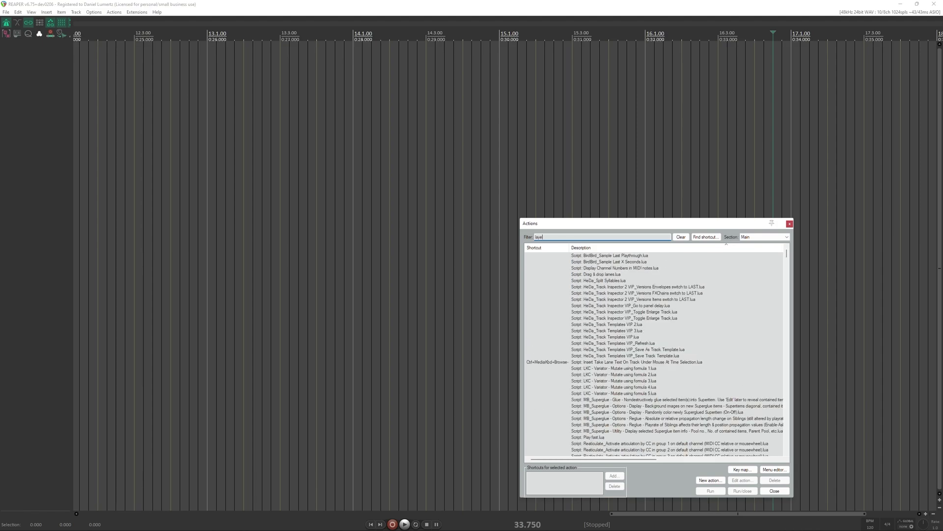
left_click(577, 262)
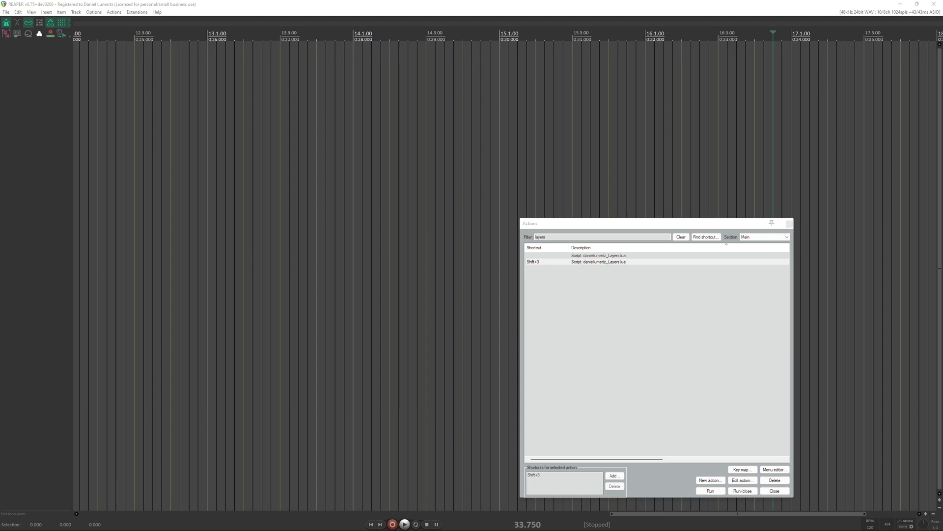
key("shift+3")
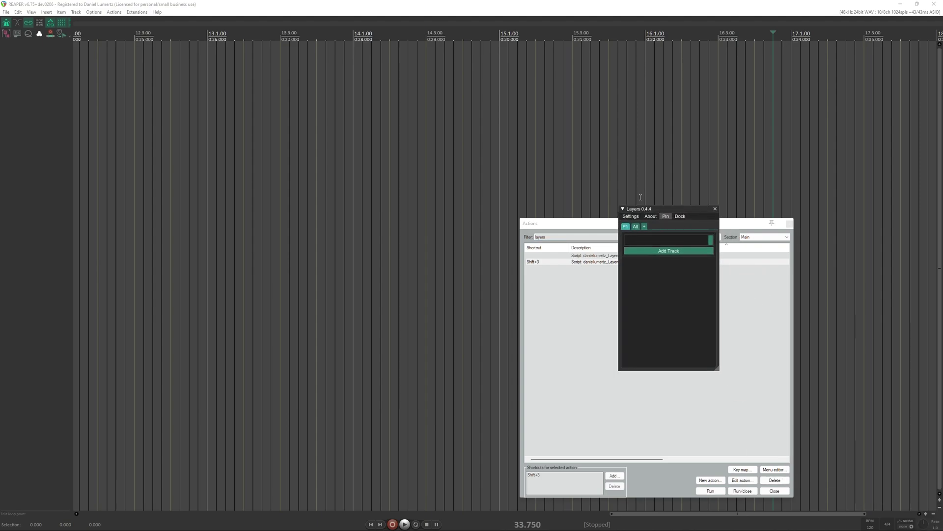